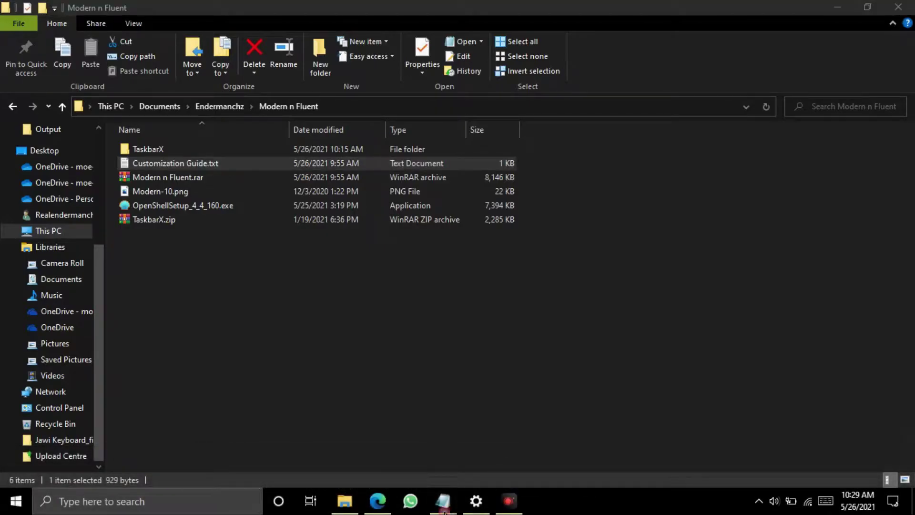
Read through the Modern n Fluent Customization Guide.txt from start to end, then minimize it
{"action": "mouse_move", "coordinate": [443, 501]}
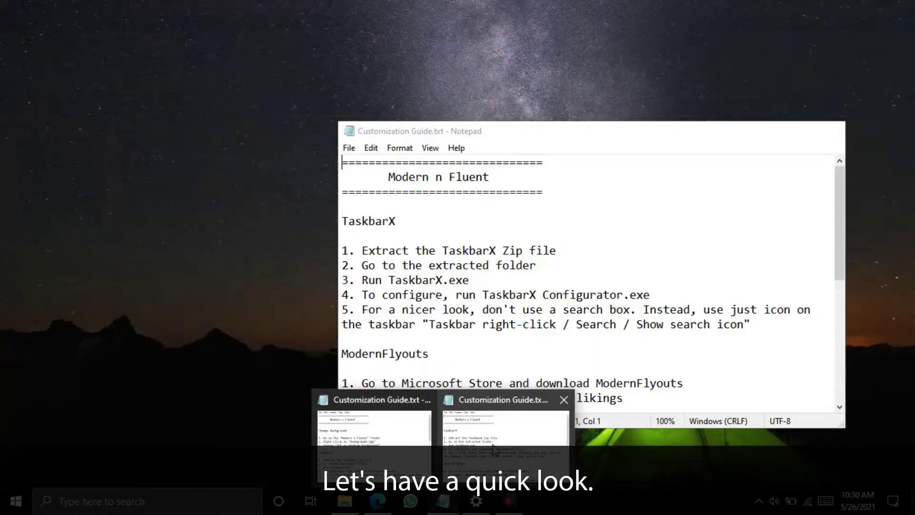
{"action": "left_click", "coordinate": [493, 447]}
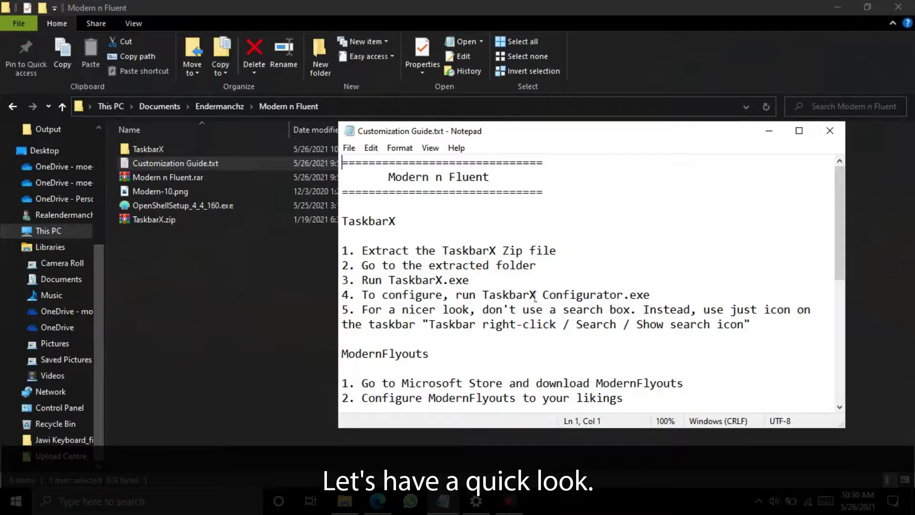
{"action": "scroll", "coordinate": [491, 289], "scroll_direction": "down", "scroll_amount": 6}
{"action": "scroll", "coordinate": [762, 280], "scroll_direction": "up", "scroll_amount": 5}
{"action": "scroll", "coordinate": [762, 280], "scroll_direction": "down", "scroll_amount": 5}
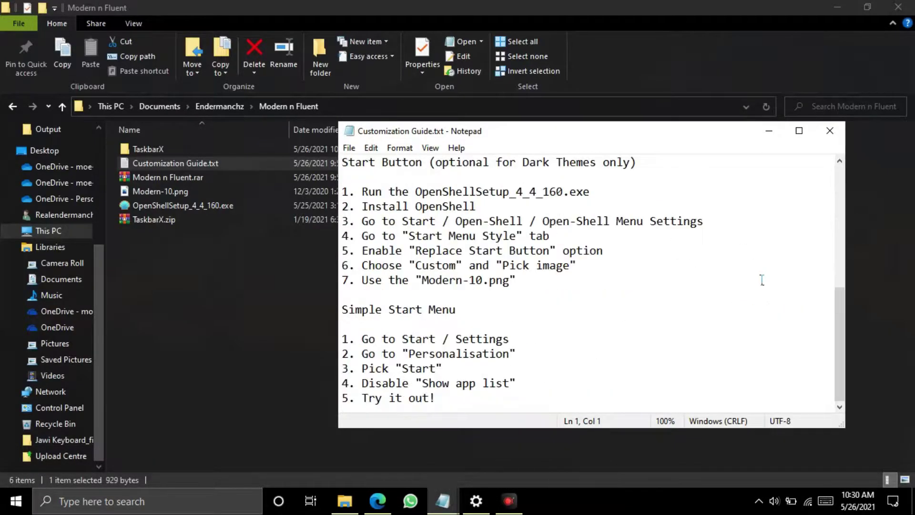
{"action": "scroll", "coordinate": [762, 280], "scroll_direction": "up", "scroll_amount": 6}
{"action": "left_click", "coordinate": [773, 131]}
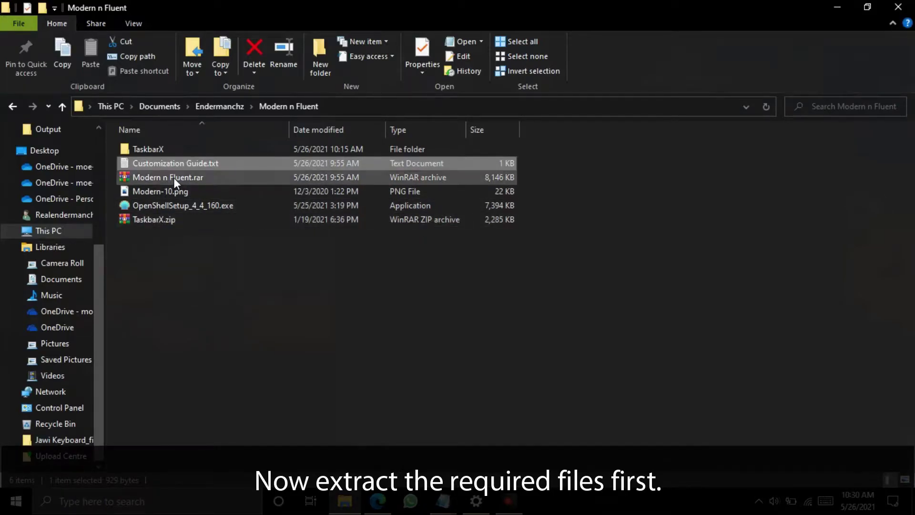
Open the extracted TaskbarX folder inside Modern n Fluent and run TaskbarX.exe
{"action": "key", "text": "ctrl+shift+2"}
{"action": "left_click", "coordinate": [522, 167]}
{"action": "left_click", "coordinate": [539, 290]}
{"action": "double_click", "coordinate": [148, 153]}
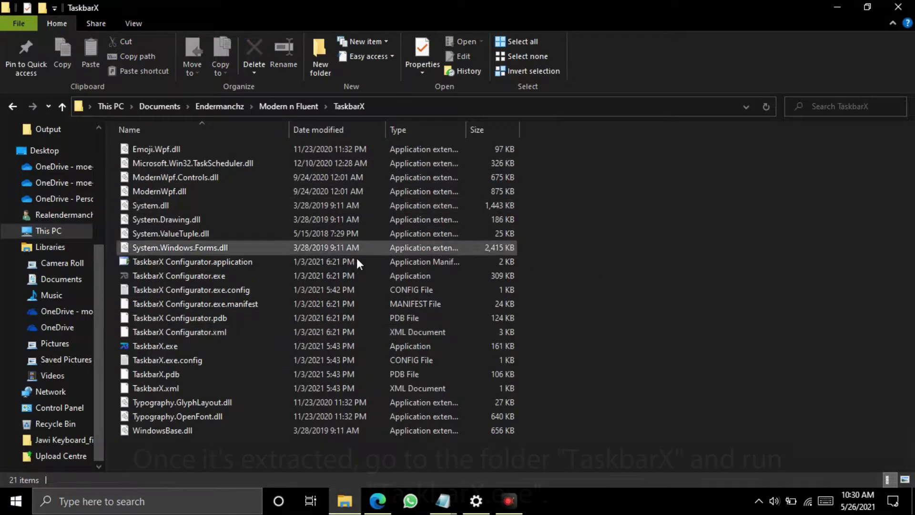
{"action": "left_click", "coordinate": [211, 342]}
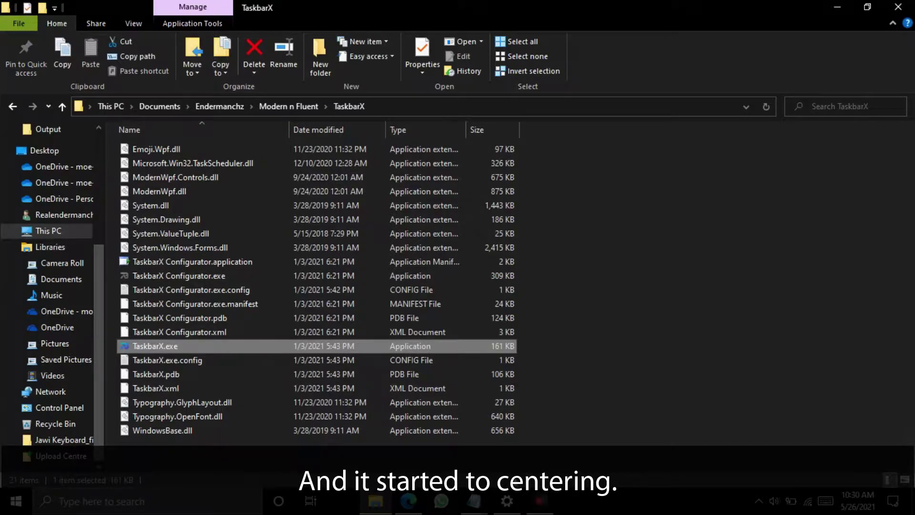
Replace the taskbar's search box with only the search icon
{"action": "right_click", "coordinate": [350, 501]}
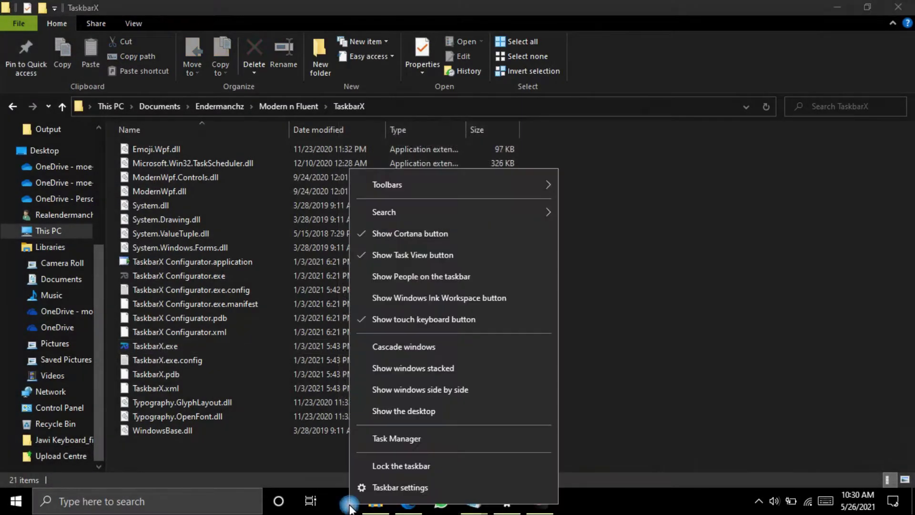
{"action": "mouse_move", "coordinate": [426, 209]}
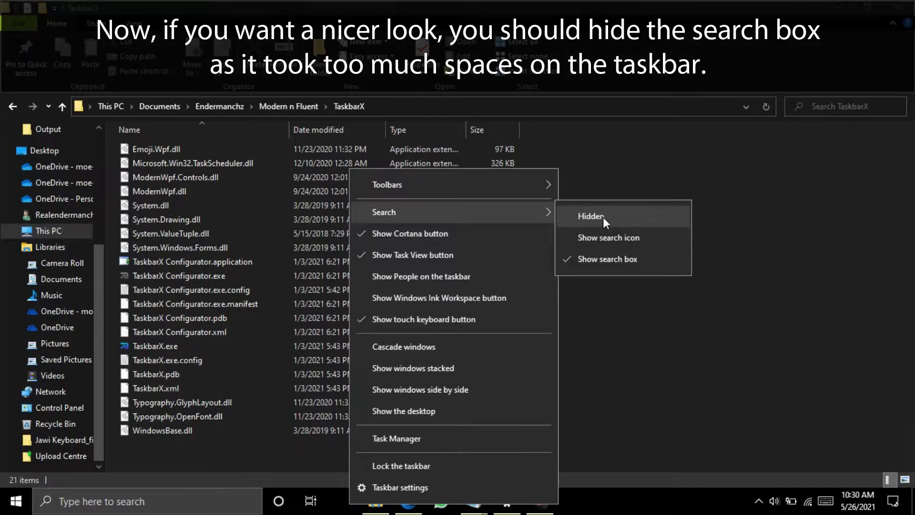
{"action": "left_click", "coordinate": [608, 234]}
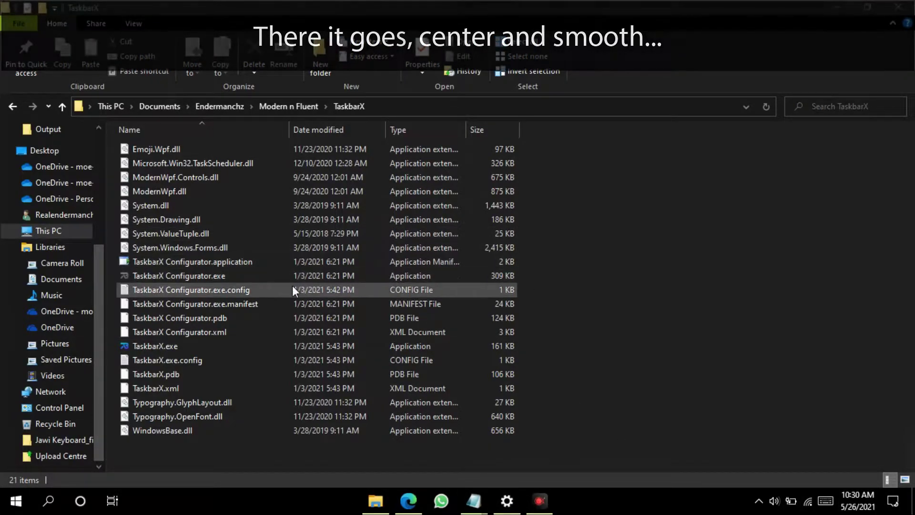
Run TaskbarX Configurator.exe, try the Transparent and Blur taskbar styles, and set the style back to Default
{"action": "double_click", "coordinate": [231, 271]}
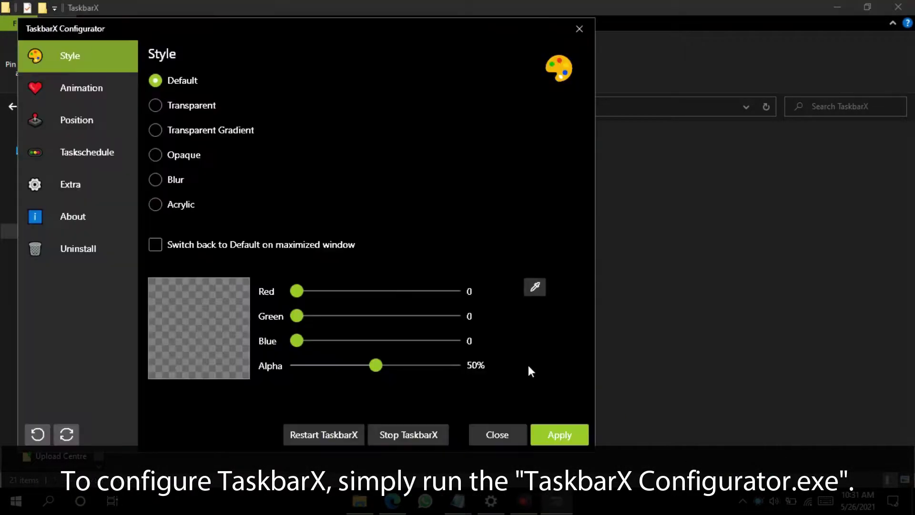
{"action": "left_click", "coordinate": [168, 105]}
{"action": "left_click", "coordinate": [192, 186]}
{"action": "left_click", "coordinate": [172, 80]}
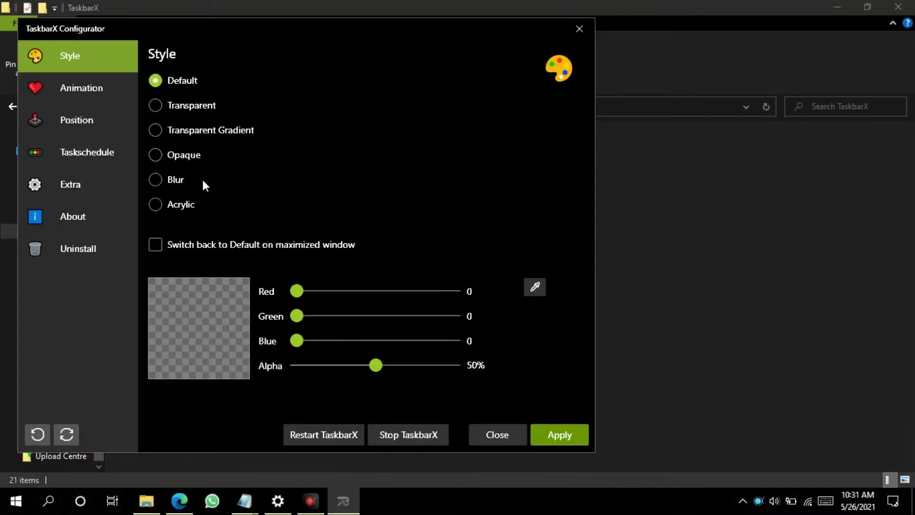
Set the TaskbarX animation style to expoeaseout and apply the configuration
{"action": "left_click", "coordinate": [81, 88]}
{"action": "left_click", "coordinate": [276, 99]}
{"action": "left_click", "coordinate": [229, 259]}
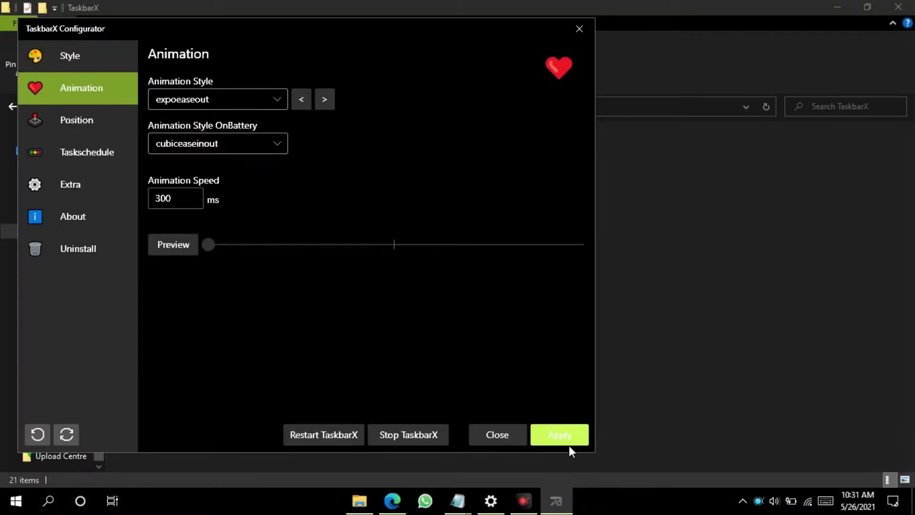
{"action": "left_click", "coordinate": [548, 433]}
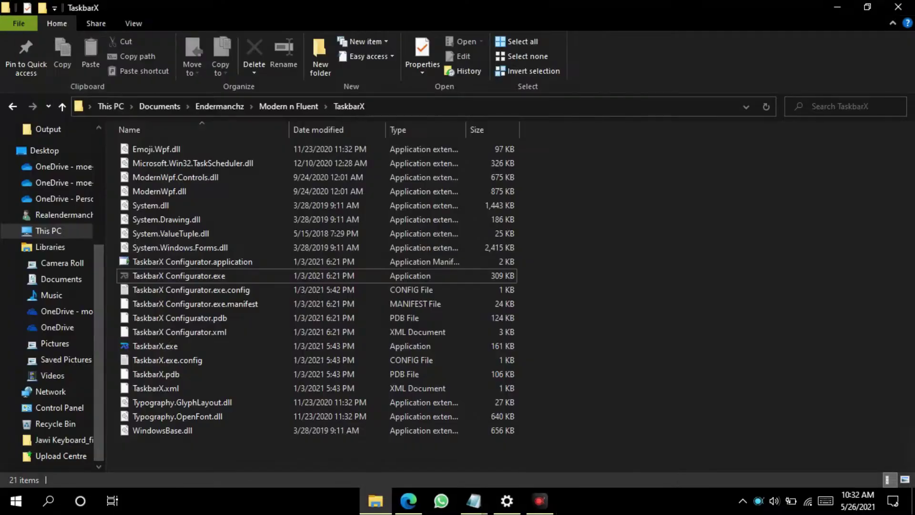
Open Microsoft Store in a maximized window and search for ModernFlyouts
{"action": "left_click", "coordinate": [17, 501]}
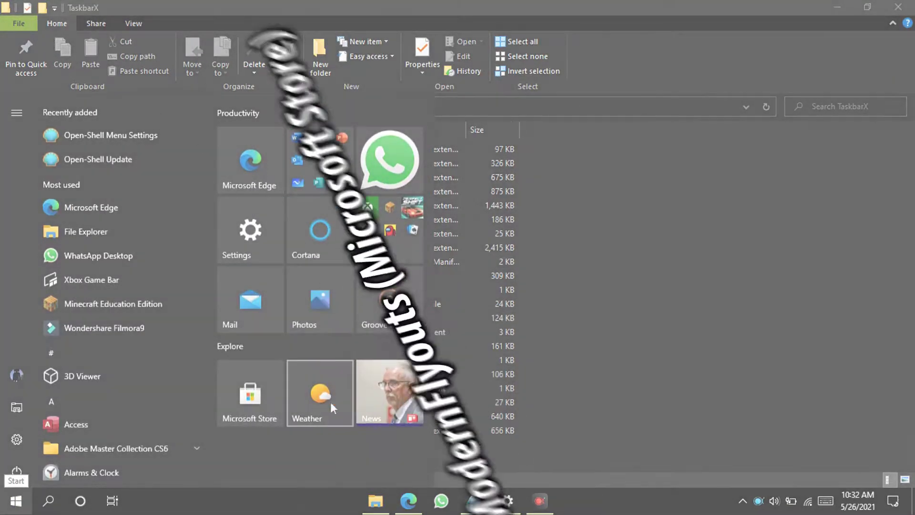
{"action": "left_click", "coordinate": [251, 416]}
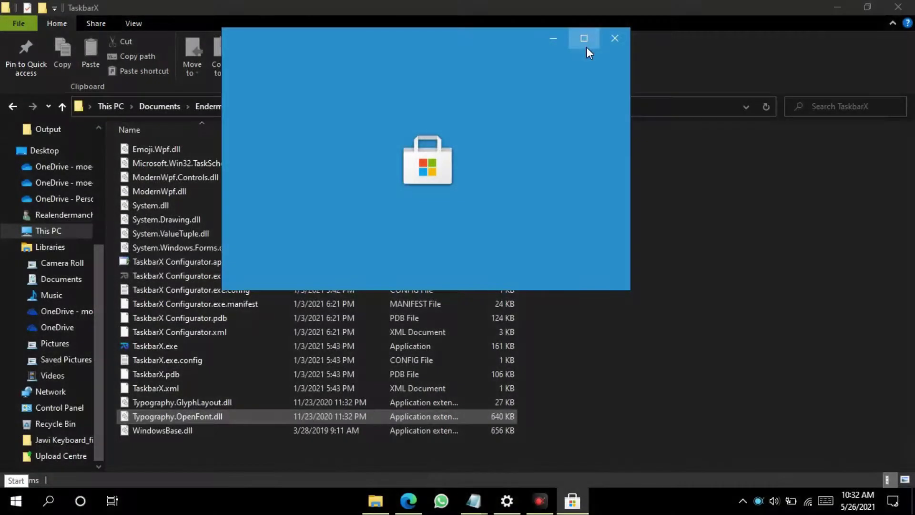
{"action": "left_click", "coordinate": [585, 44]}
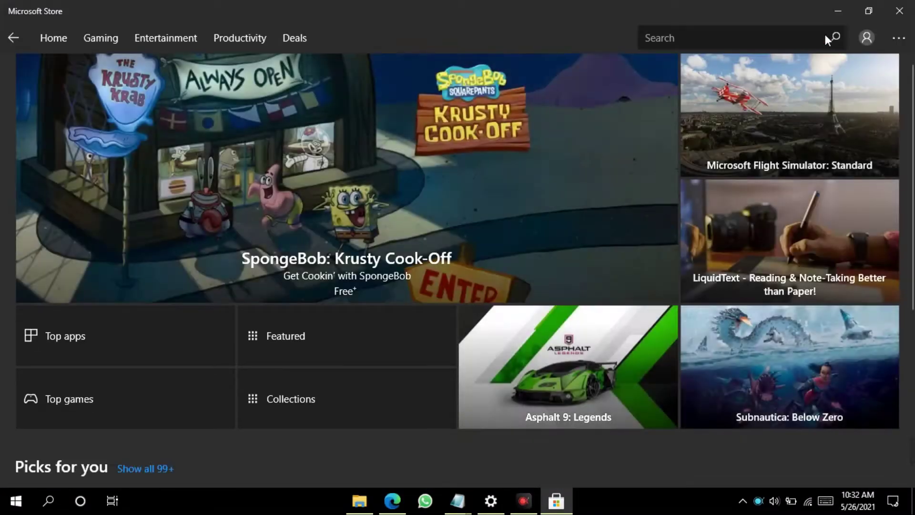
{"action": "left_click", "coordinate": [794, 41]}
{"action": "type", "text": "ModernFlyouts"}
{"action": "key", "text": "Return"}
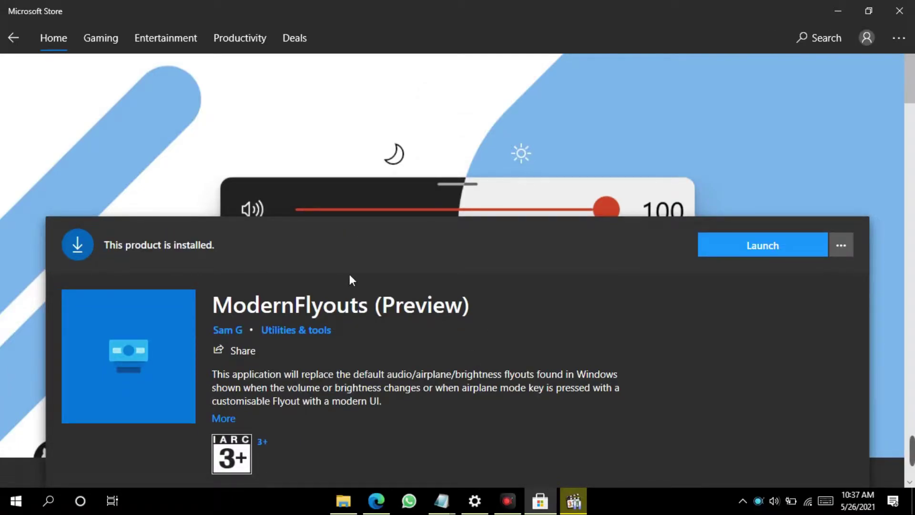
Launch ModernFlyouts (Preview) and maximize its settings window
{"action": "key", "text": "super"}
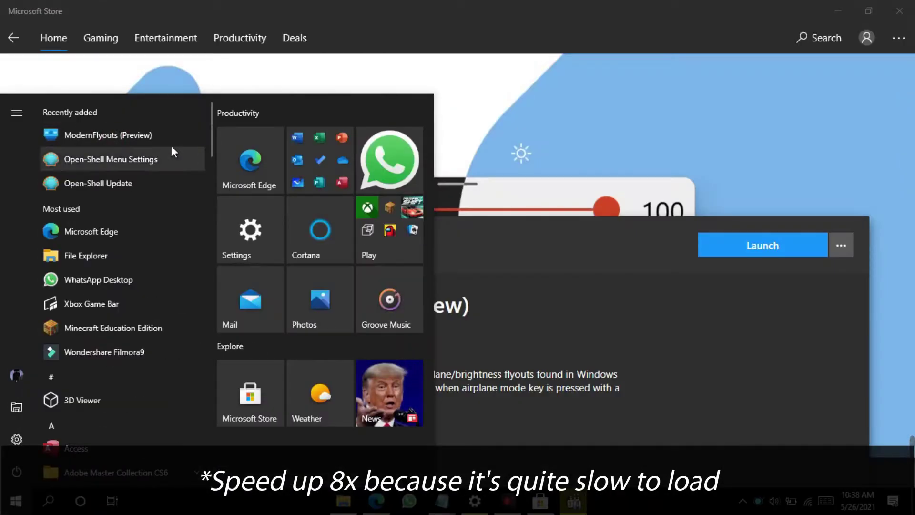
{"action": "left_click", "coordinate": [114, 135]}
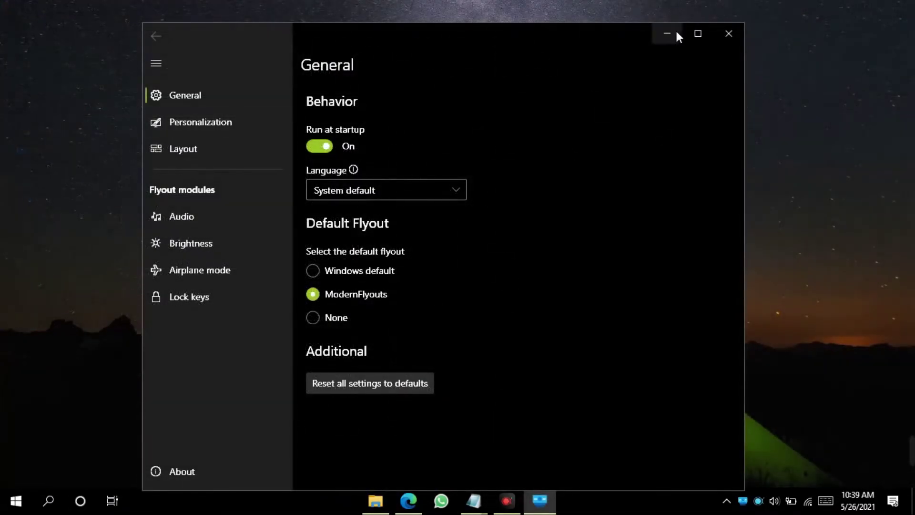
{"action": "key", "text": "super+Up"}
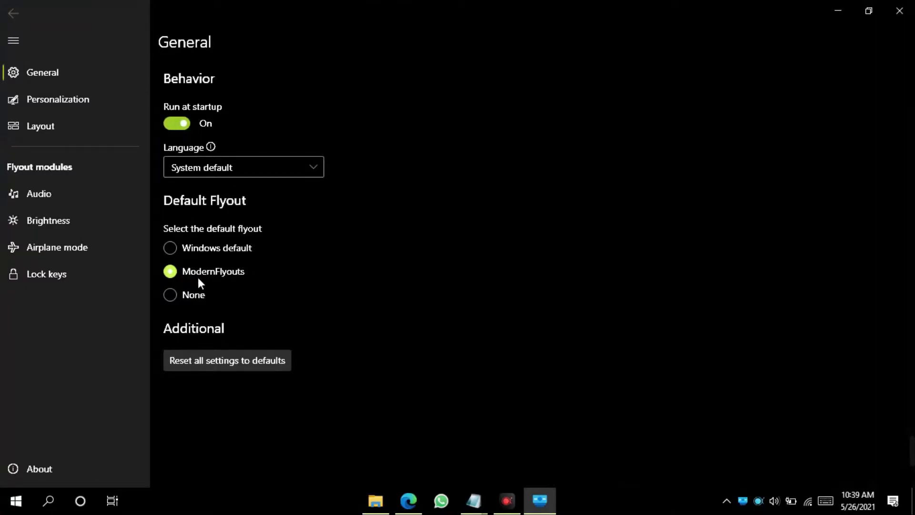
Set the default flyout to Windows default and bring up its volume and brightness flyouts for comparison
{"action": "left_click", "coordinate": [171, 249]}
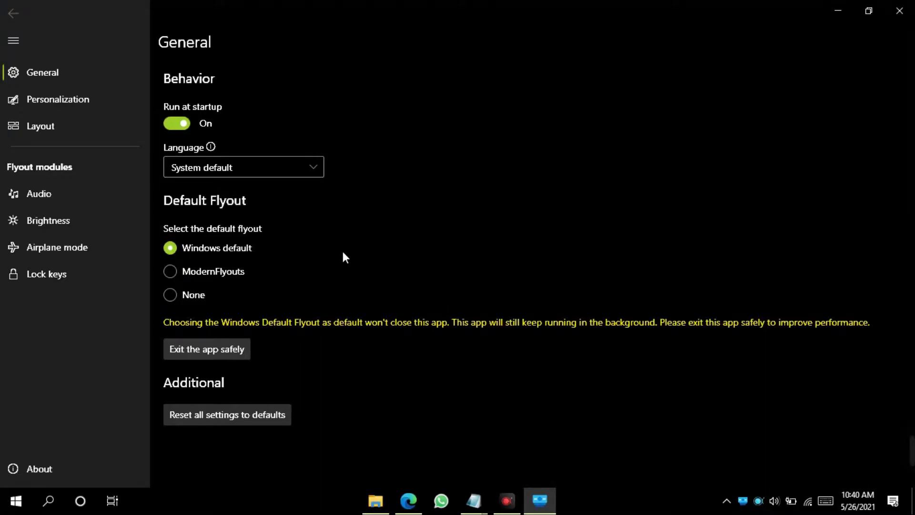
{"action": "key", "text": "XF86AudioRaiseVolume"}
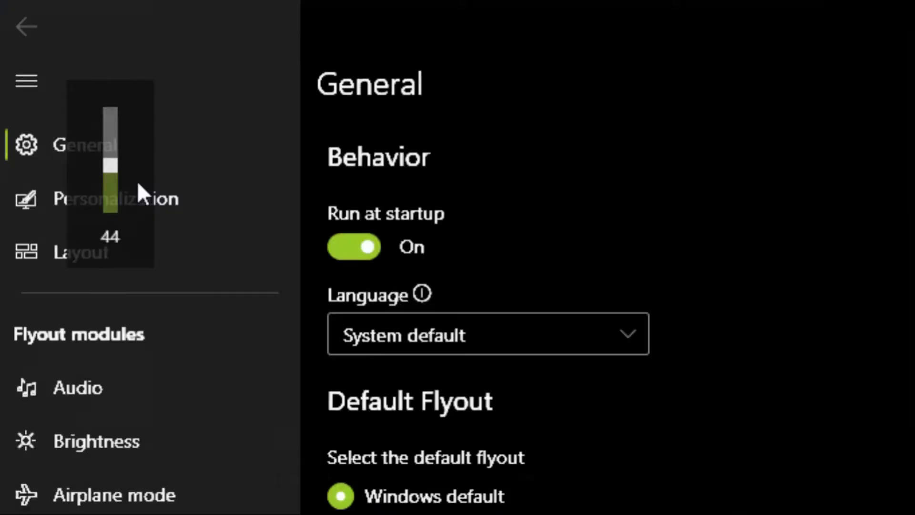
{"action": "key", "text": "XF86AudioRaiseVolume"}
{"action": "left_click_drag", "start_coordinate": [113, 176], "coordinate": [124, 164]}
{"action": "key", "text": "XF86MonBrightnessUp"}
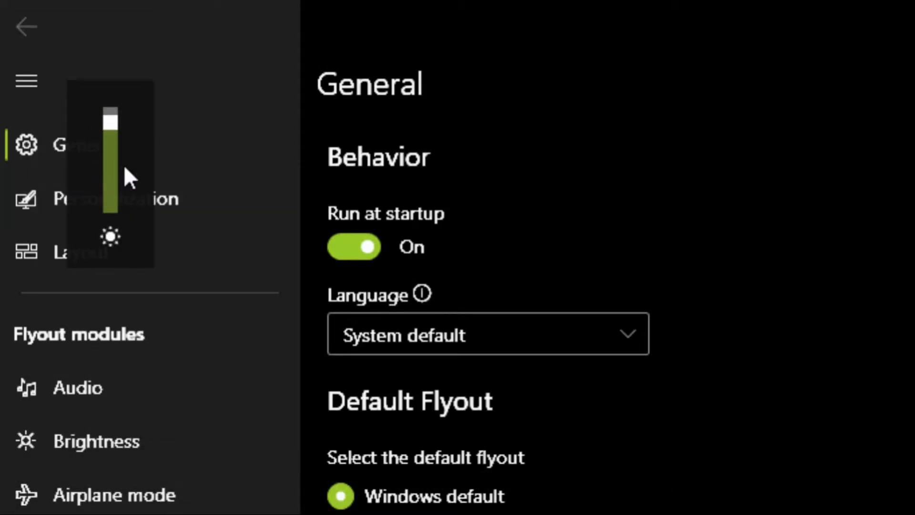
Set the default flyout to ModernFlyouts and test it by raising the volume and the screen brightness
{"action": "left_click", "coordinate": [217, 270]}
{"action": "key", "text": "XF86AudioRaiseVolume"}
{"action": "key", "text": "XF86AudioRaiseVolume"}
{"action": "key", "text": "XF86AudioRaiseVolume"}
{"action": "key", "text": "XF86AudioRaiseVolume"}
{"action": "key", "text": "XF86AudioRaiseVolume"}
{"action": "key", "text": "XF86AudioRaiseVolume"}
{"action": "key", "text": "XF86AudioRaiseVolume"}
{"action": "key", "text": "XF86AudioRaiseVolume"}
{"action": "key", "text": "XF86AudioRaiseVolume"}
{"action": "key", "text": "XF86AudioRaiseVolume"}
{"action": "key", "text": "XF86AudioRaiseVolume"}
{"action": "key", "text": "XF86AudioRaiseVolume"}
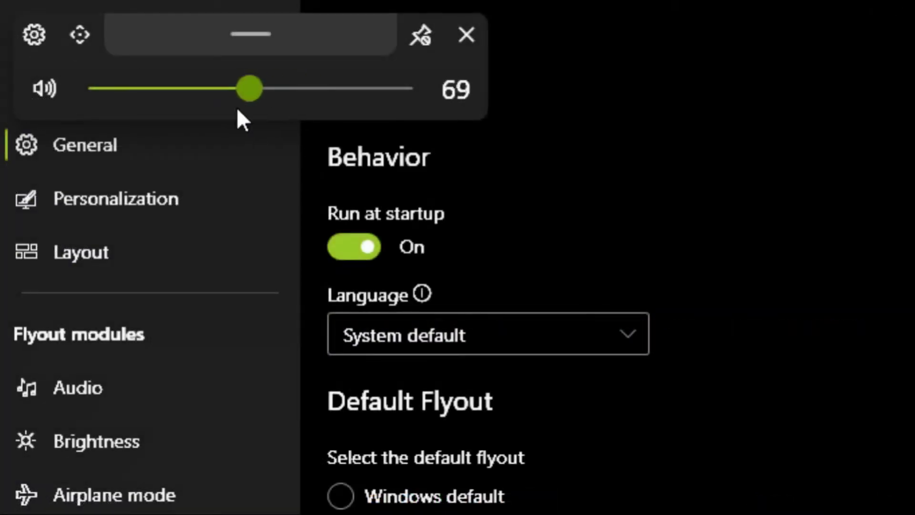
{"action": "left_click_drag", "start_coordinate": [249, 88], "coordinate": [275, 89]}
{"action": "key", "text": "XF86MonBrightnessUp"}
{"action": "key", "text": "XF86MonBrightnessUp"}
{"action": "key", "text": "XF86MonBrightnessUp"}
{"action": "key", "text": "XF86MonBrightnessUp"}
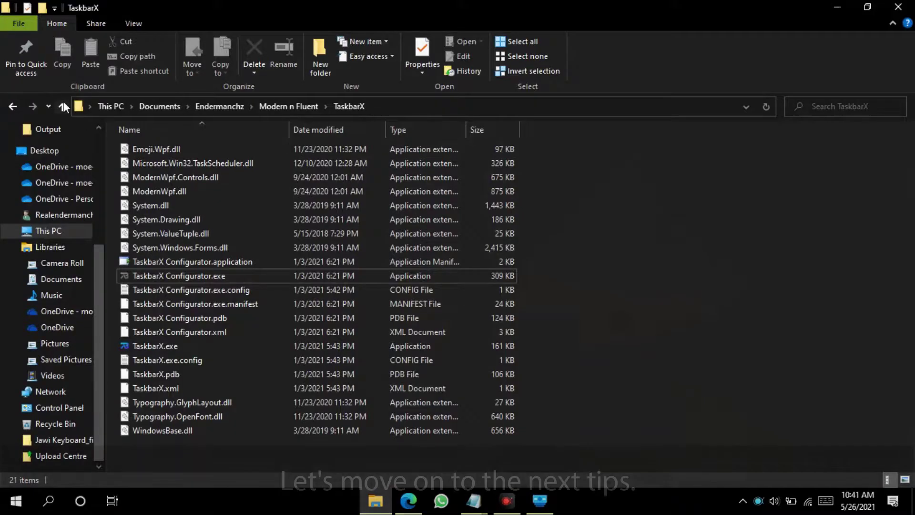
Return to the Modern n Fluent folder and select the OpenShellSetup_4_4_160.exe installer
{"action": "left_click", "coordinate": [63, 104]}
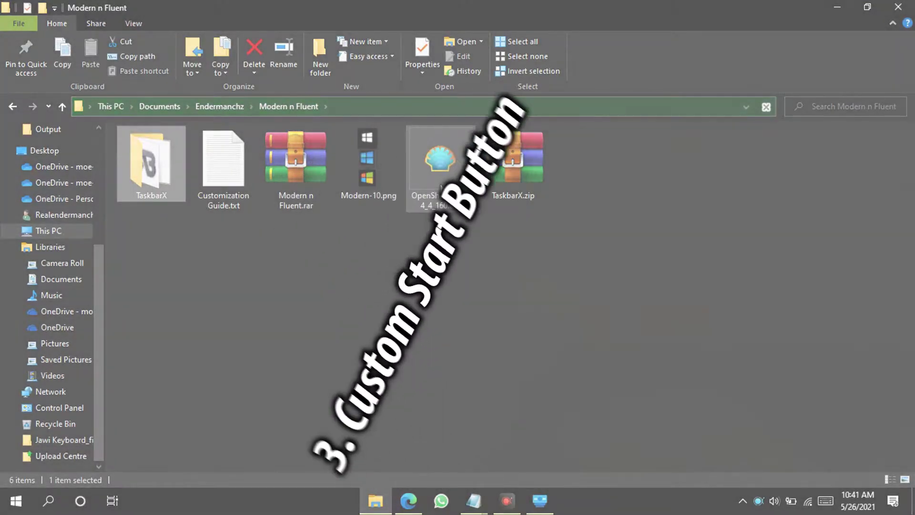
{"action": "left_click", "coordinate": [440, 176]}
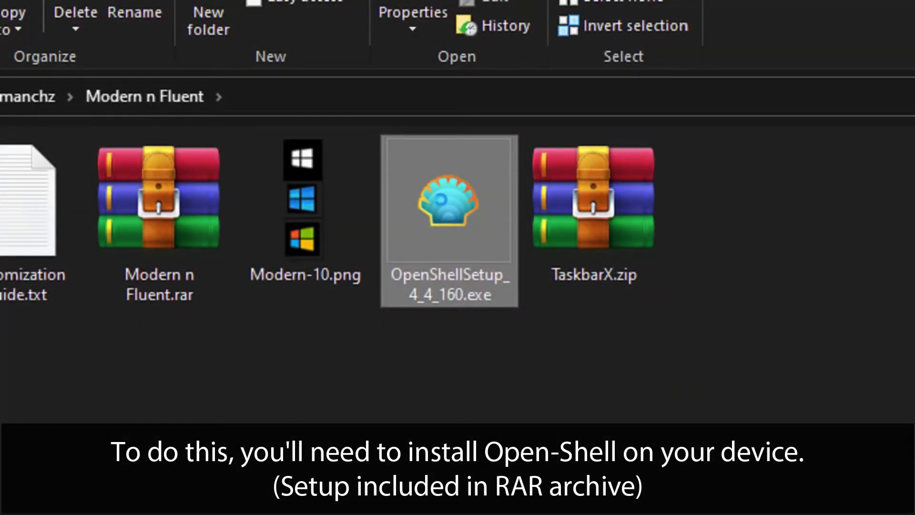
{"action": "right_click", "coordinate": [452, 210]}
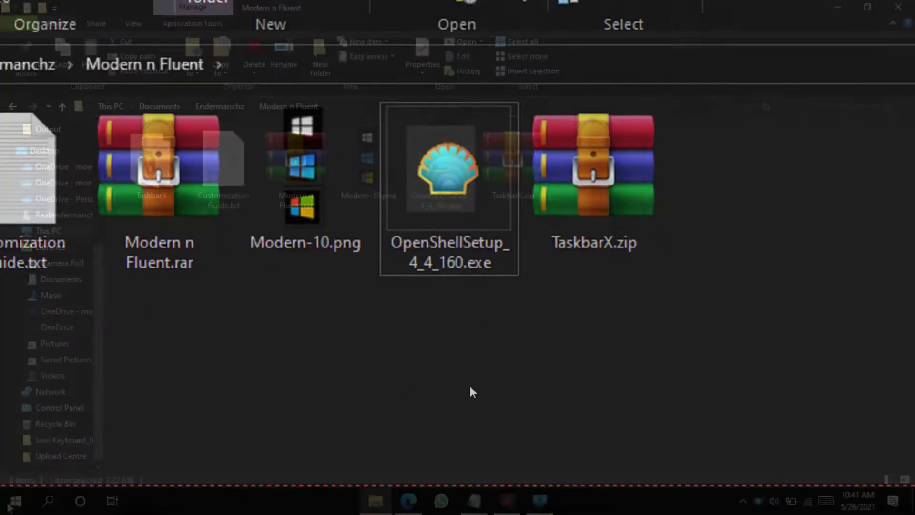
Open the Open-Shell Menu Settings and enable Replace Start button in the start menu style options
{"action": "key", "text": "super"}
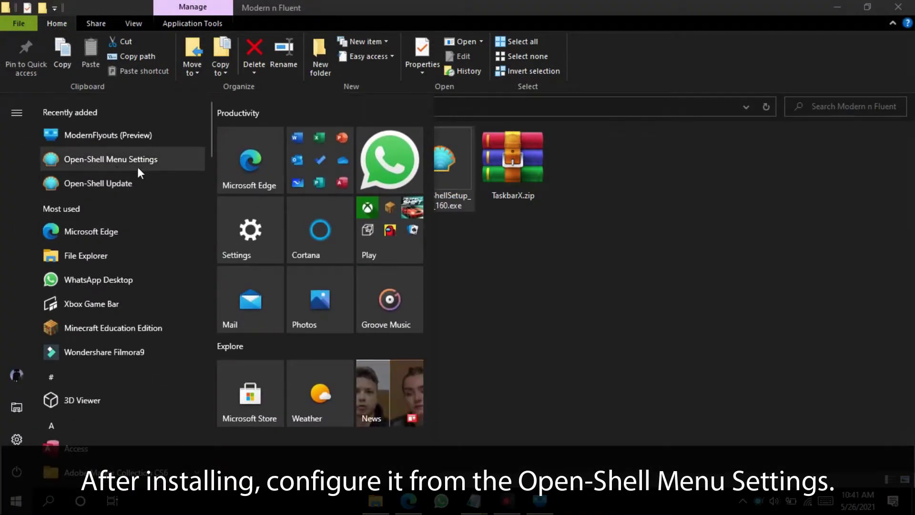
{"action": "left_click", "coordinate": [95, 156]}
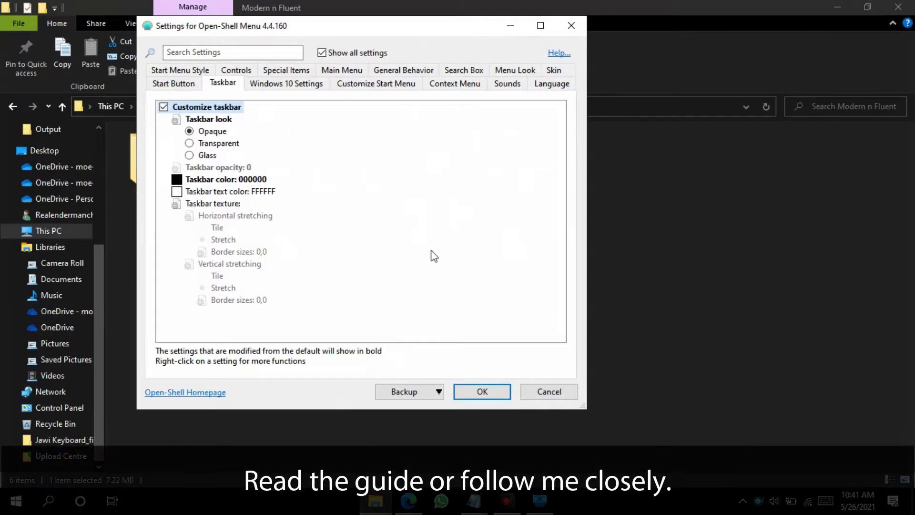
{"action": "left_click", "coordinate": [185, 85]}
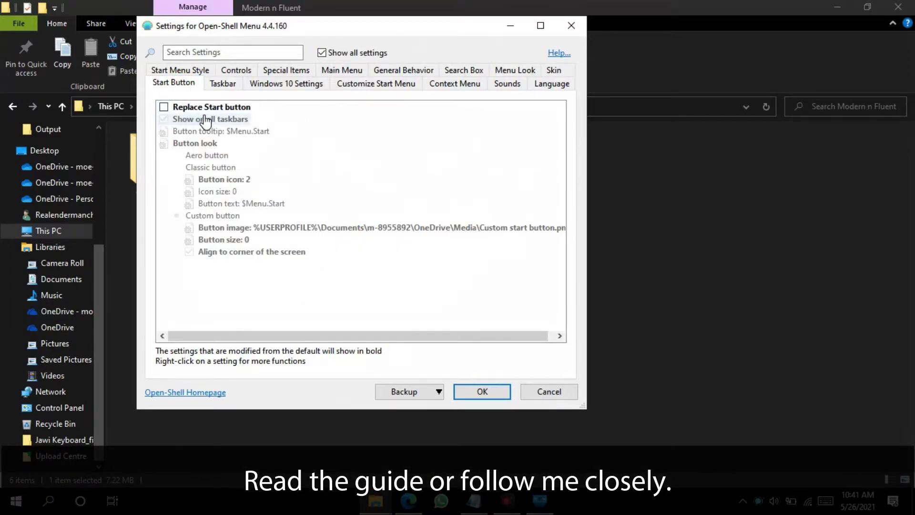
{"action": "left_click", "coordinate": [204, 74]}
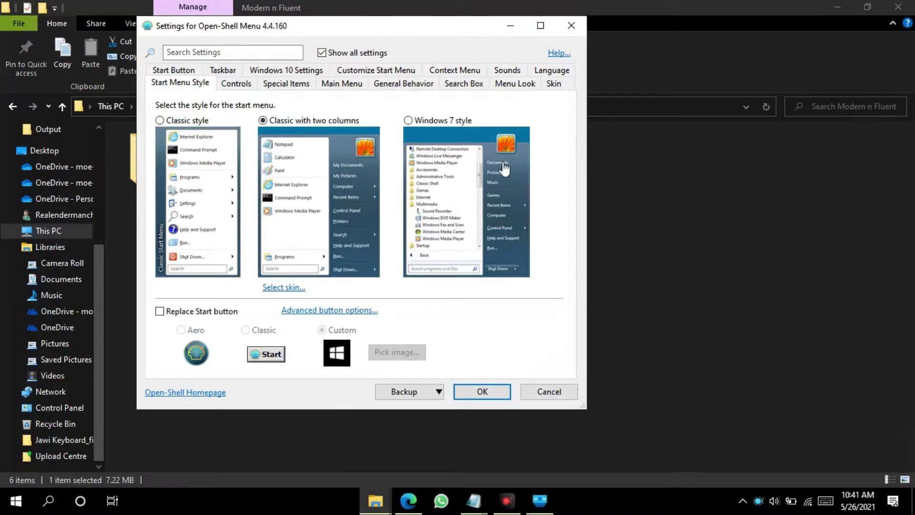
{"action": "left_click", "coordinate": [190, 312]}
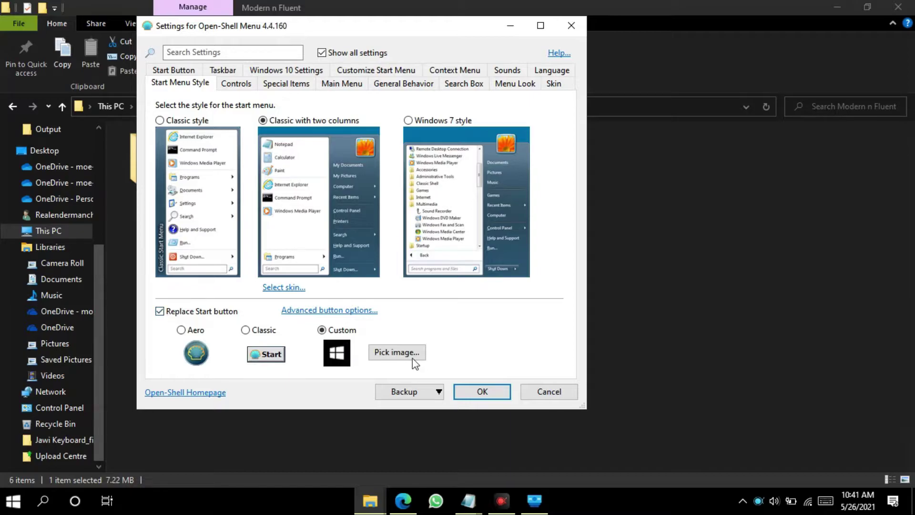
Use Modern-10.png from the Modern n Fluent folder in Documents as the custom Start button image and try the button
{"action": "left_click", "coordinate": [397, 352]}
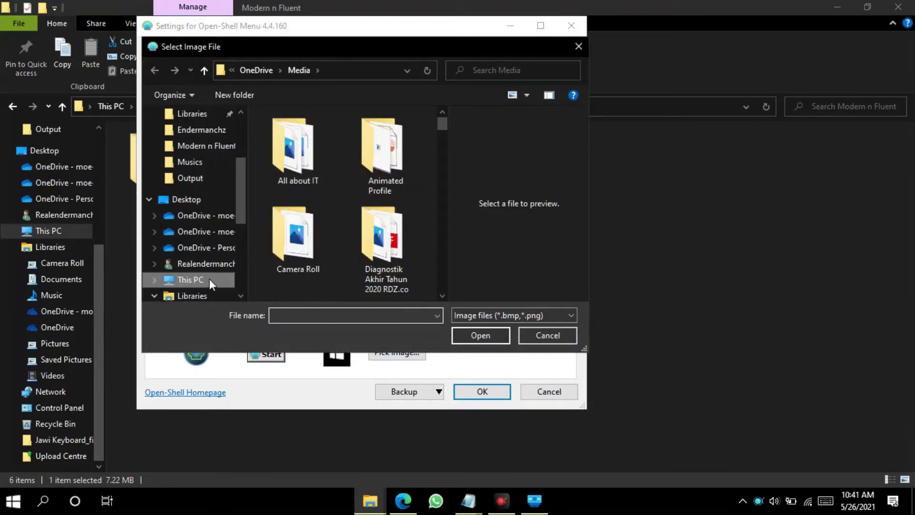
{"action": "left_click", "coordinate": [210, 281]}
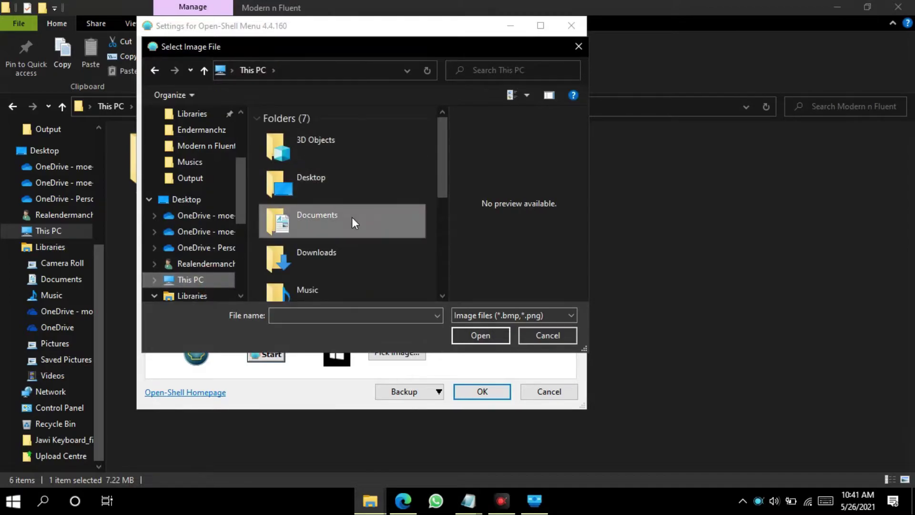
{"action": "left_click", "coordinate": [352, 216]}
{"action": "double_click", "coordinate": [352, 217]}
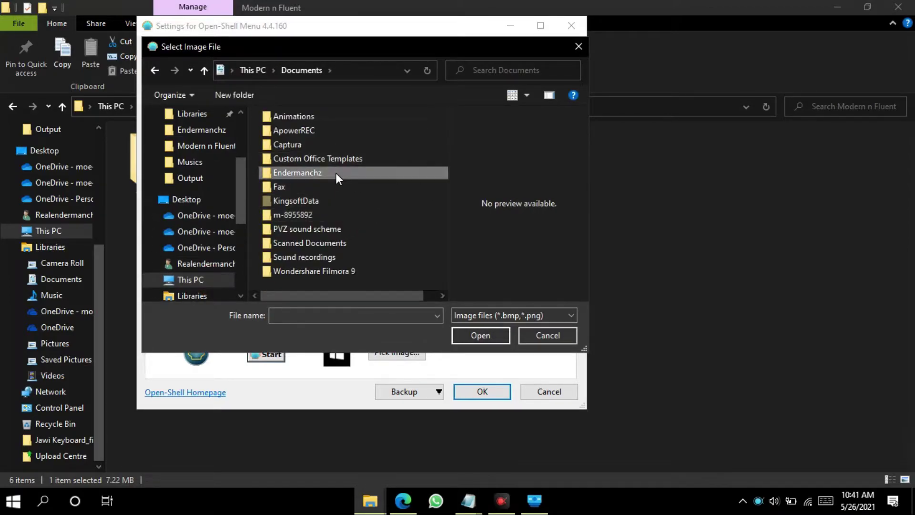
{"action": "double_click", "coordinate": [336, 174]}
{"action": "double_click", "coordinate": [360, 152]}
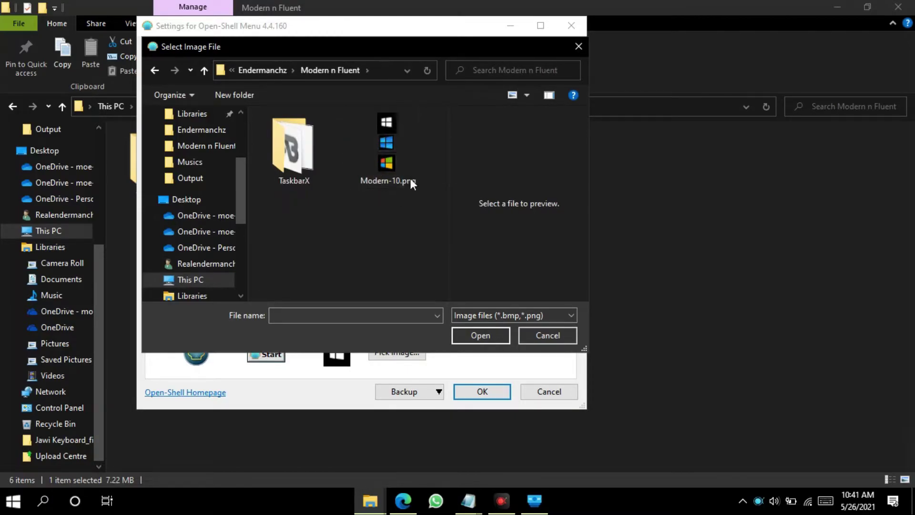
{"action": "double_click", "coordinate": [378, 147]}
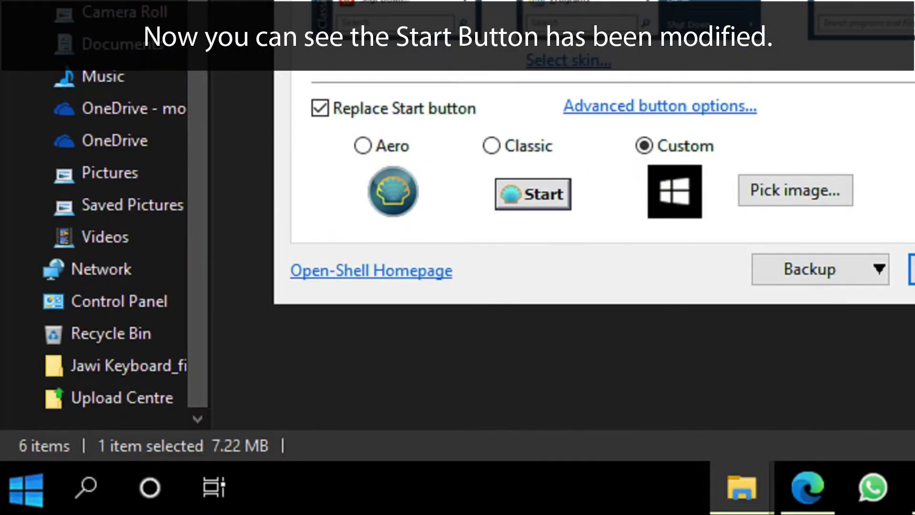
{"action": "left_click", "coordinate": [6, 499]}
{"action": "left_click", "coordinate": [7, 499]}
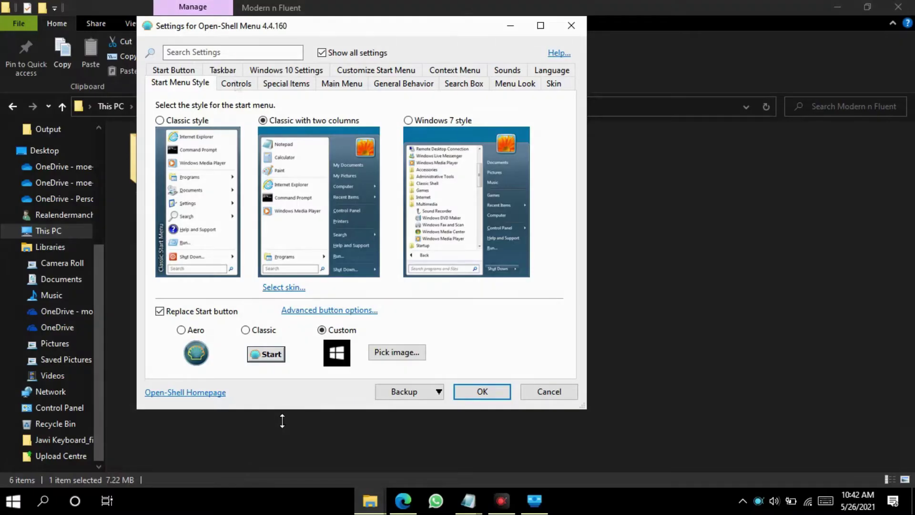
Set Shift+Click, Windows Key, Shift+Win and Middle Click to open the Windows Start Menu, Hover to Nothing, and save the Open-Shell settings
{"action": "left_click", "coordinate": [235, 84]}
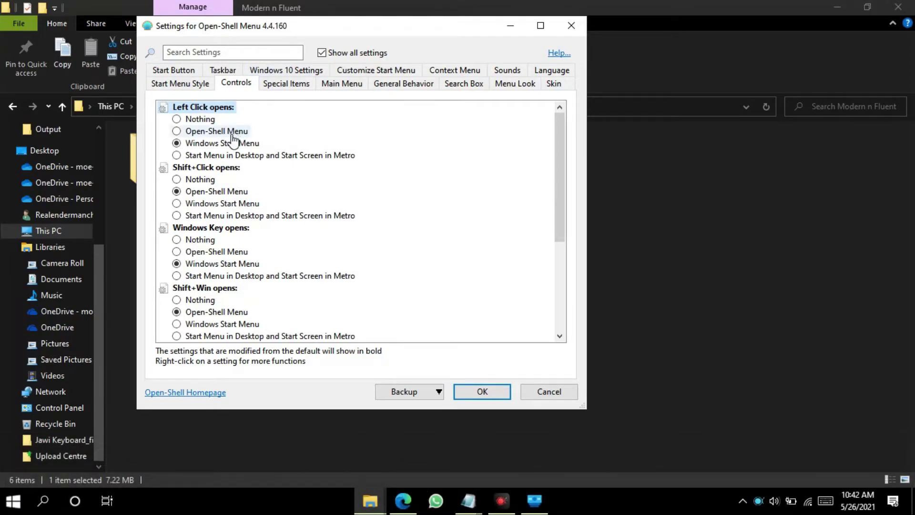
{"action": "left_click", "coordinate": [229, 204]}
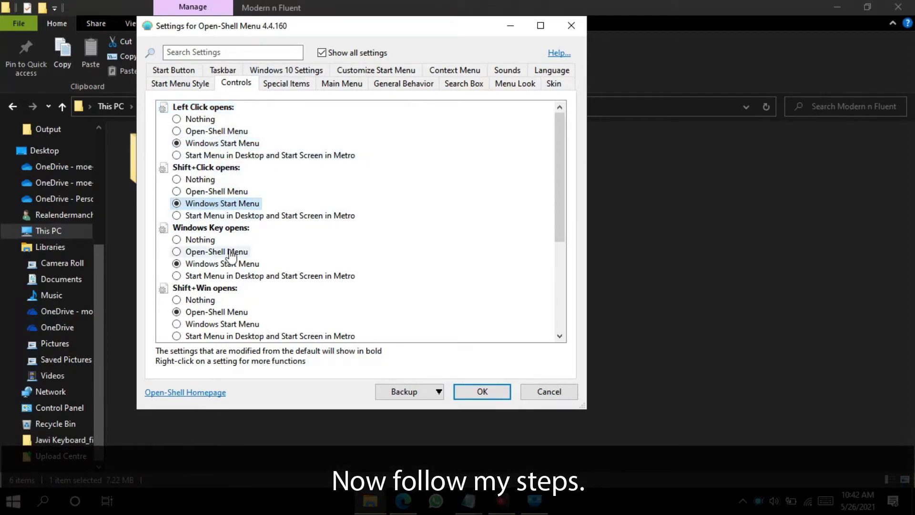
{"action": "left_click", "coordinate": [230, 263]}
{"action": "left_click", "coordinate": [232, 324]}
{"action": "scroll", "coordinate": [261, 295], "scroll_direction": "down", "scroll_amount": 2}
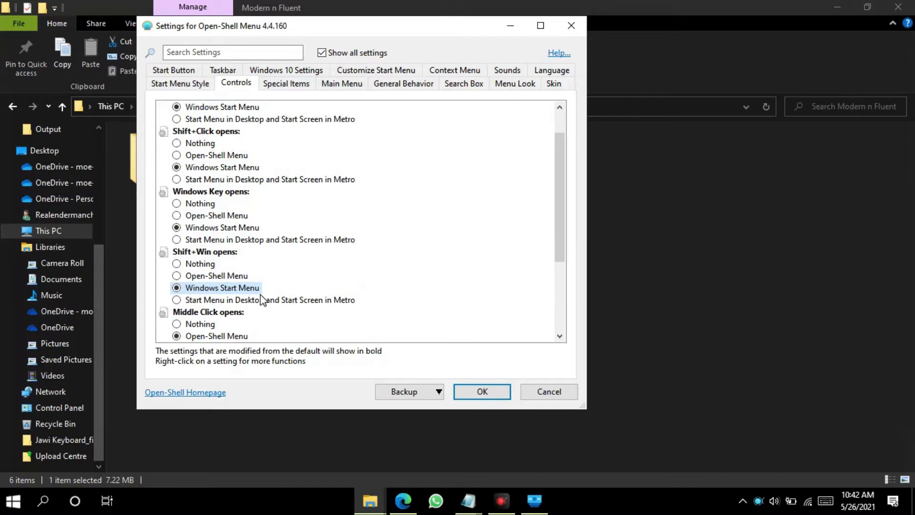
{"action": "left_click", "coordinate": [228, 312]}
{"action": "scroll", "coordinate": [288, 308], "scroll_direction": "down", "scroll_amount": 1}
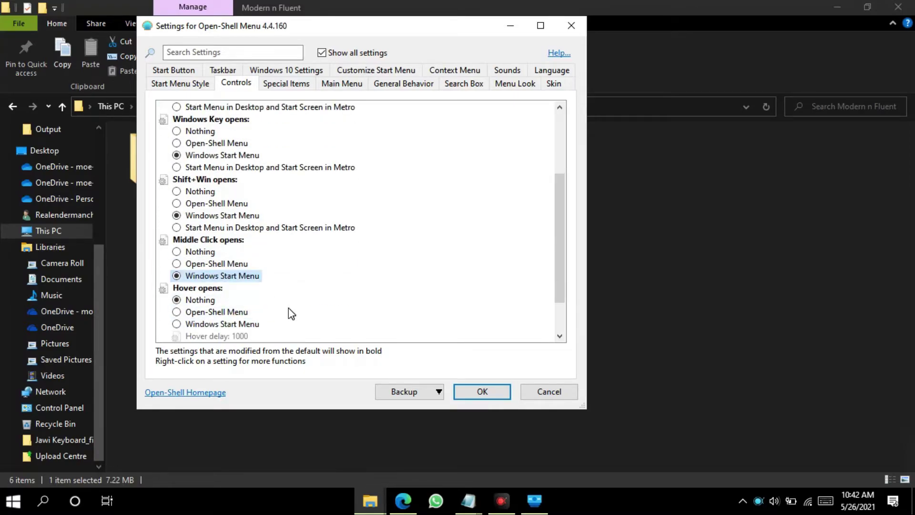
{"action": "left_click", "coordinate": [234, 301]}
{"action": "scroll", "coordinate": [311, 288], "scroll_direction": "down", "scroll_amount": 1}
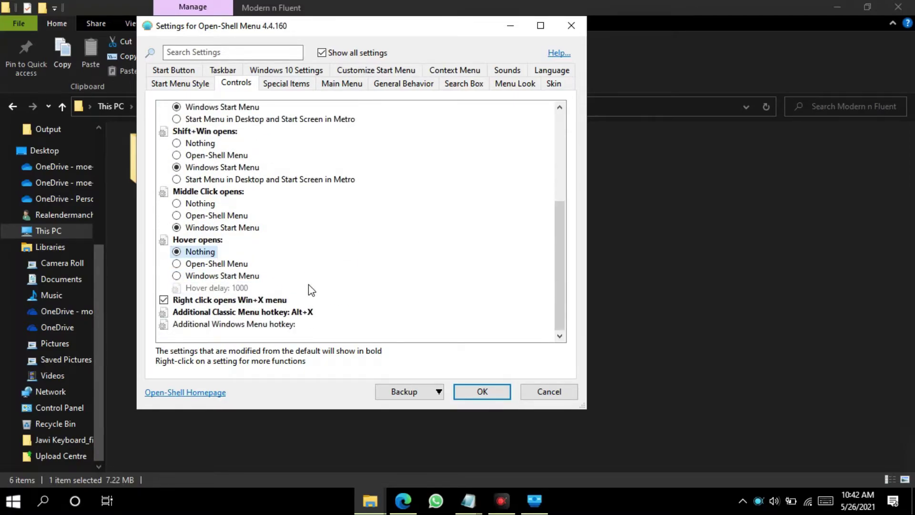
{"action": "left_click", "coordinate": [483, 389]}
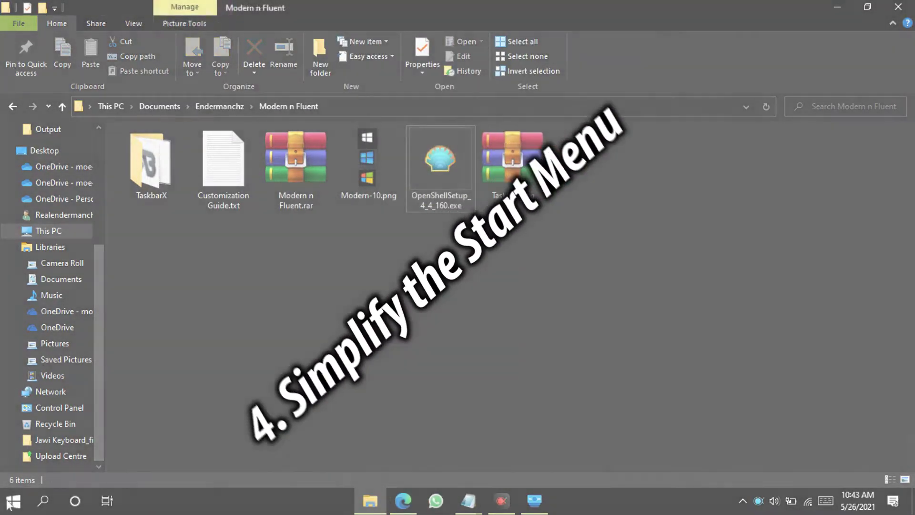
Open the Start personalization page in Windows Settings and turn off Show app list in Start menu
{"action": "left_click", "coordinate": [11, 500]}
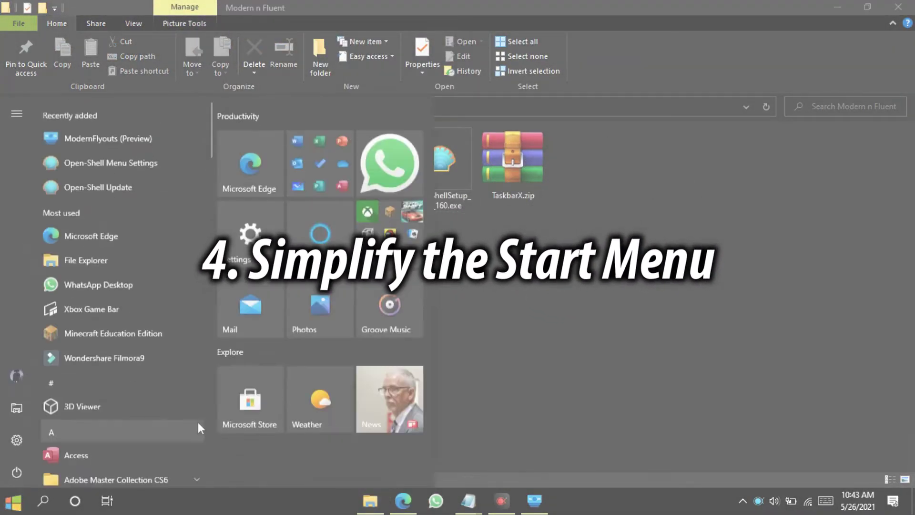
{"action": "left_click", "coordinate": [12, 441]}
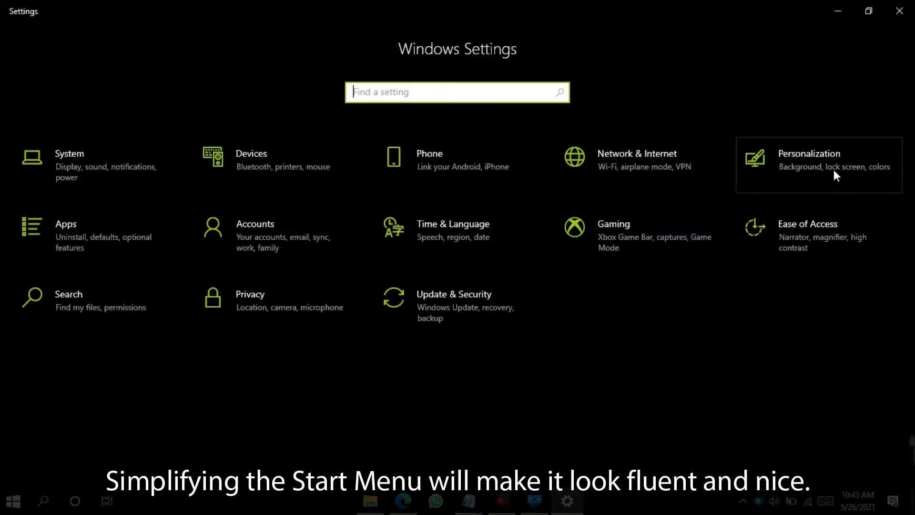
{"action": "left_click", "coordinate": [834, 170]}
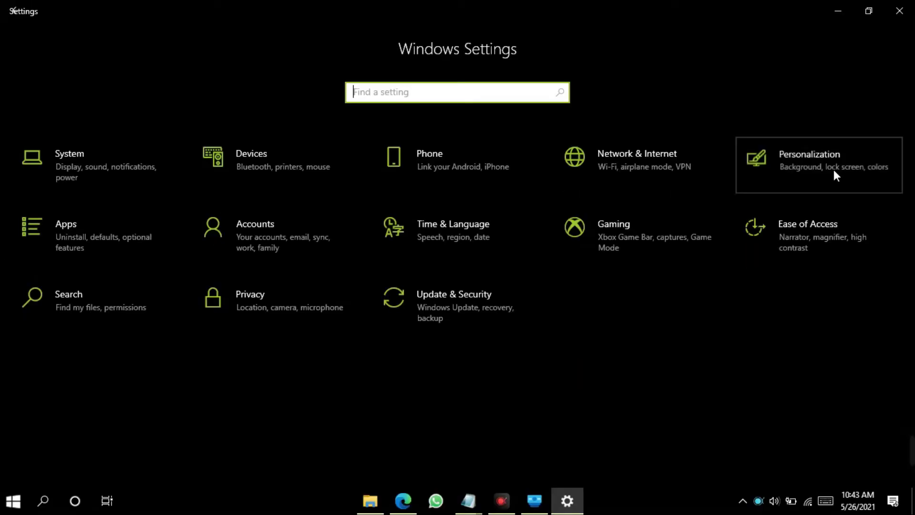
{"action": "left_click", "coordinate": [834, 169]}
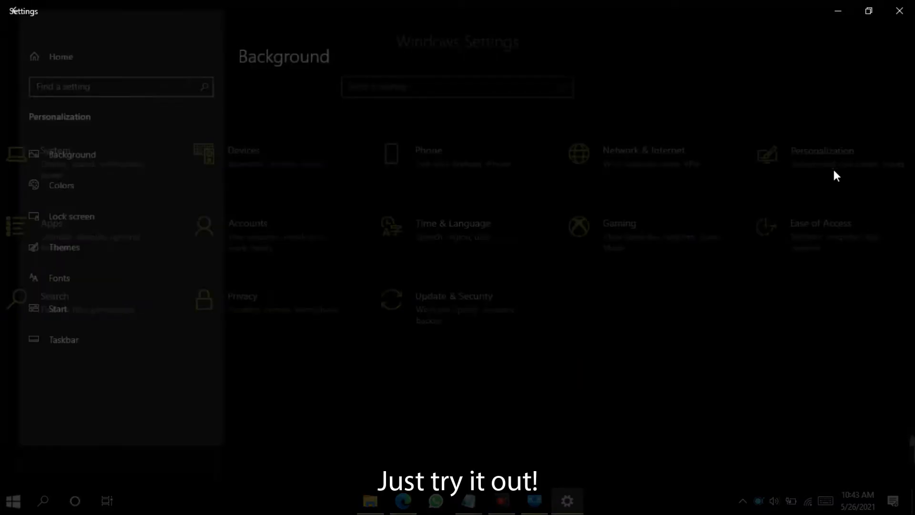
{"action": "left_click", "coordinate": [59, 315]}
{"action": "left_click", "coordinate": [50, 316]}
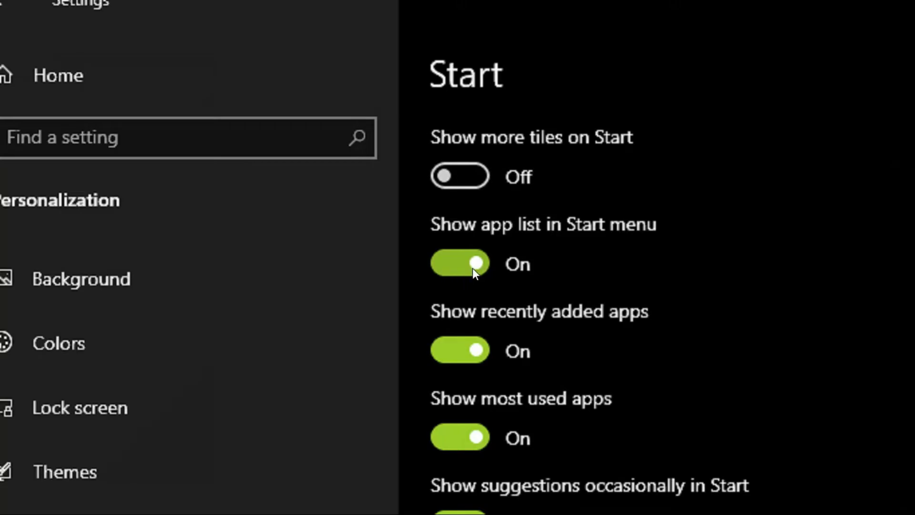
{"action": "left_click", "coordinate": [468, 268]}
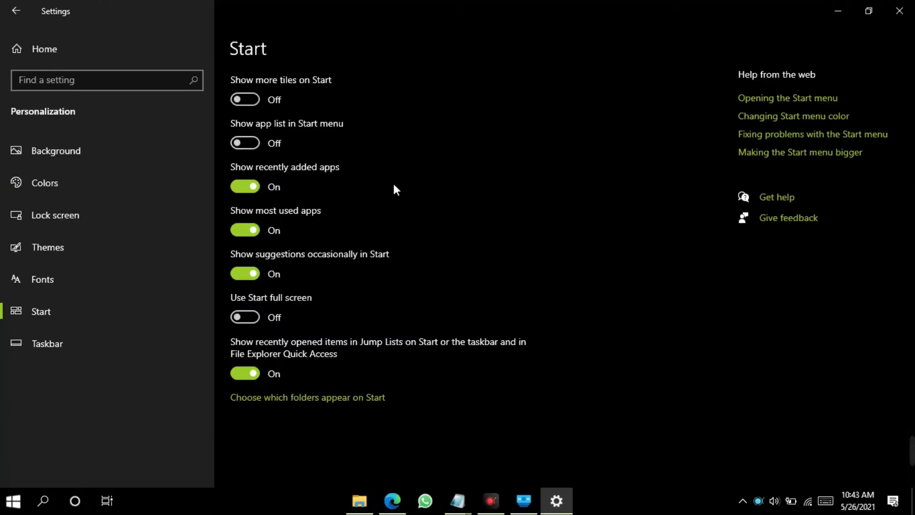
Check the simplified Start menu by viewing its full app list and returning to the pinned tiles
{"action": "left_click", "coordinate": [11, 502]}
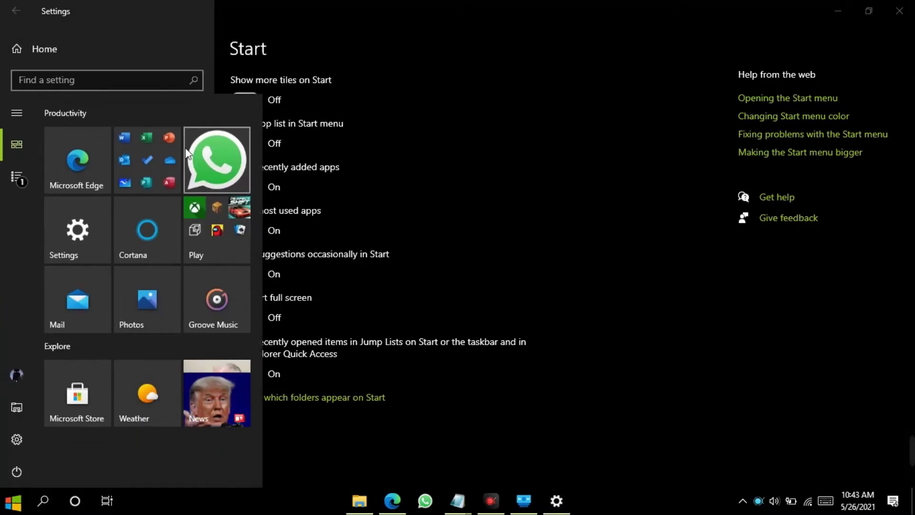
{"action": "left_click", "coordinate": [16, 178]}
{"action": "scroll", "coordinate": [161, 381], "scroll_direction": "down", "scroll_amount": 4}
{"action": "scroll", "coordinate": [170, 234], "scroll_direction": "up", "scroll_amount": 4}
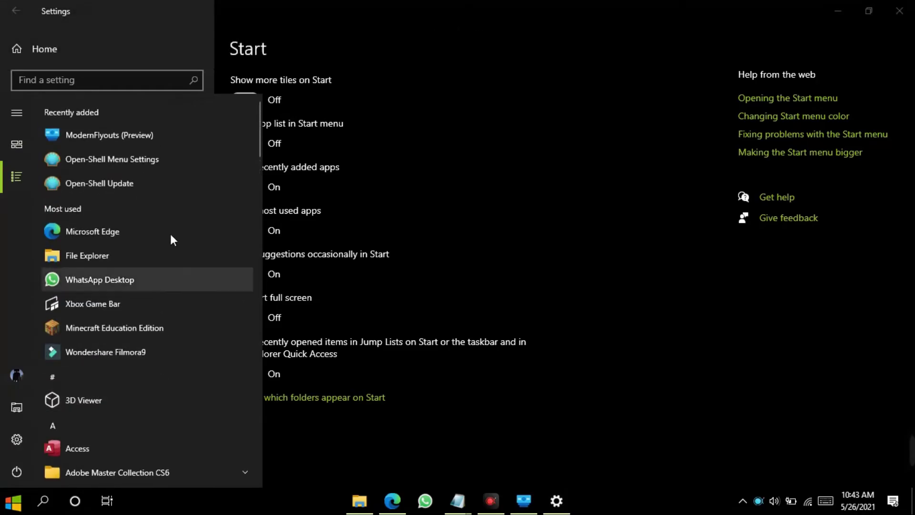
{"action": "left_click", "coordinate": [16, 145]}
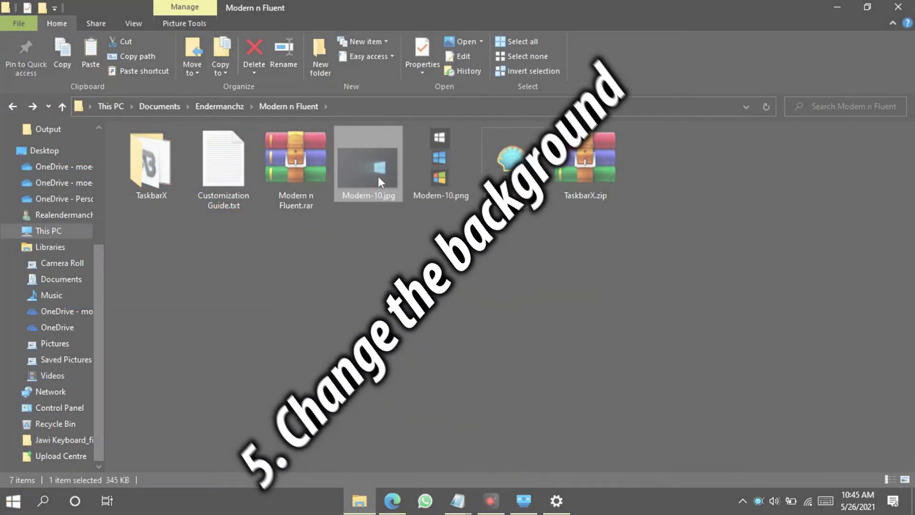
Set Modern-10.jpg as the desktop background and minimize the File Explorer and Notepad windows to show the desktop
{"action": "right_click", "coordinate": [379, 180]}
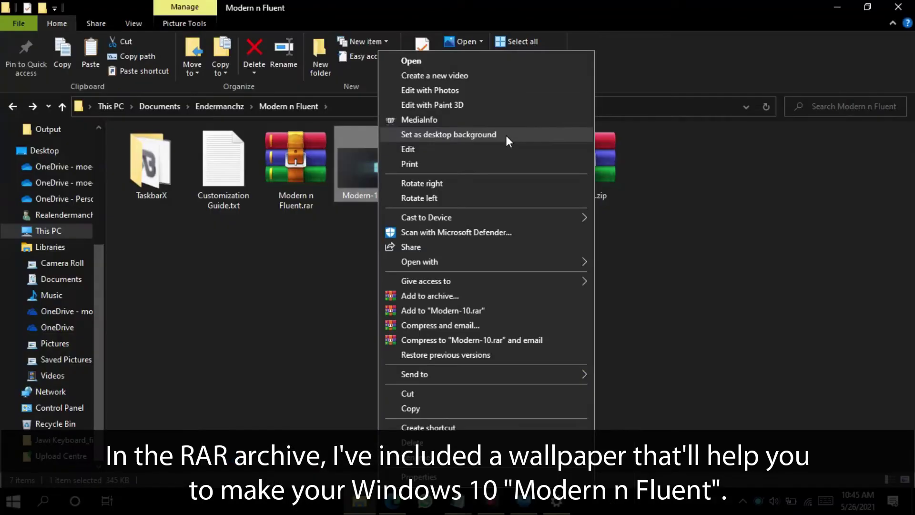
{"action": "left_click", "coordinate": [457, 260]}
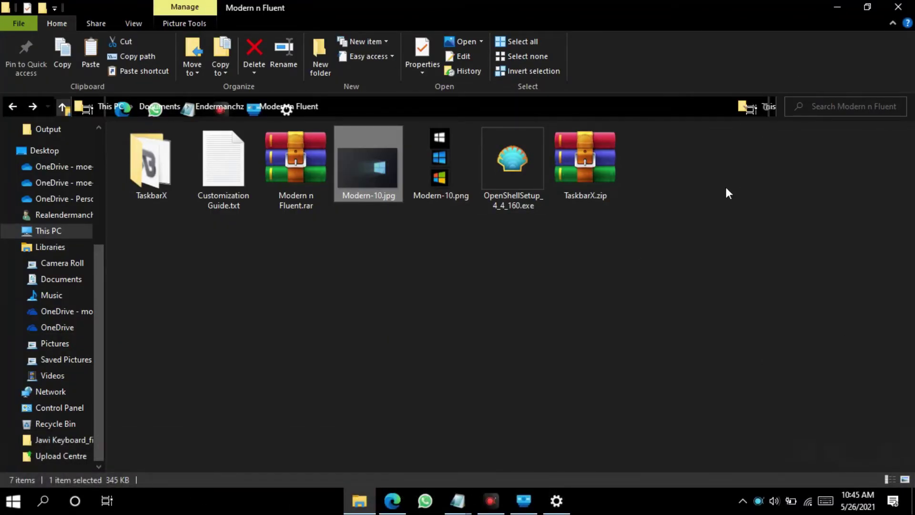
{"action": "left_click", "coordinate": [837, 7]}
{"action": "left_click_drag", "start_coordinate": [751, 59], "coordinate": [593, 57]}
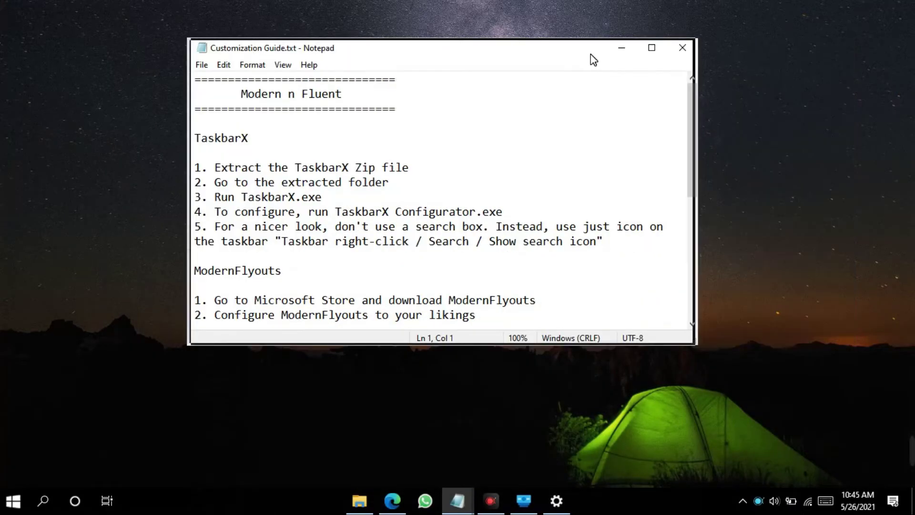
{"action": "left_click", "coordinate": [620, 49]}
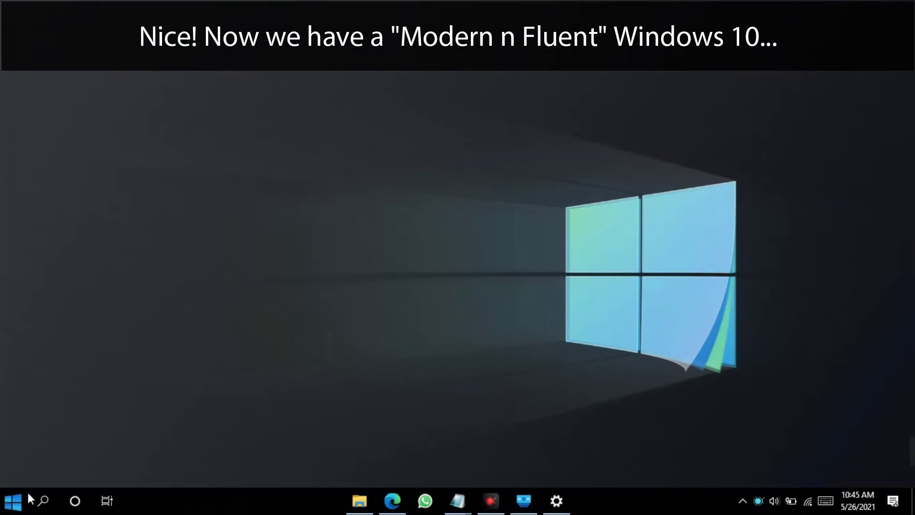
Review the finished desktop by opening the Start menu, bringing up the volume flyout and trying the Start button
{"action": "left_click", "coordinate": [14, 501]}
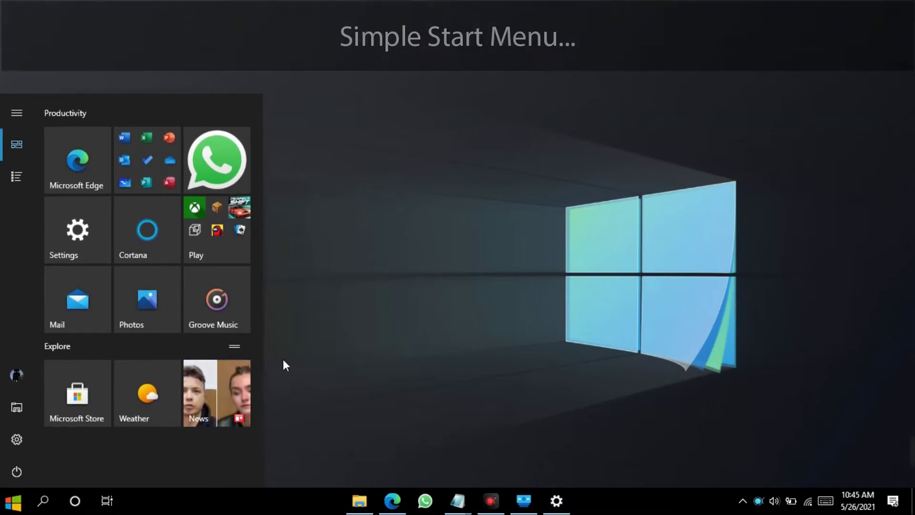
{"action": "left_click", "coordinate": [405, 405]}
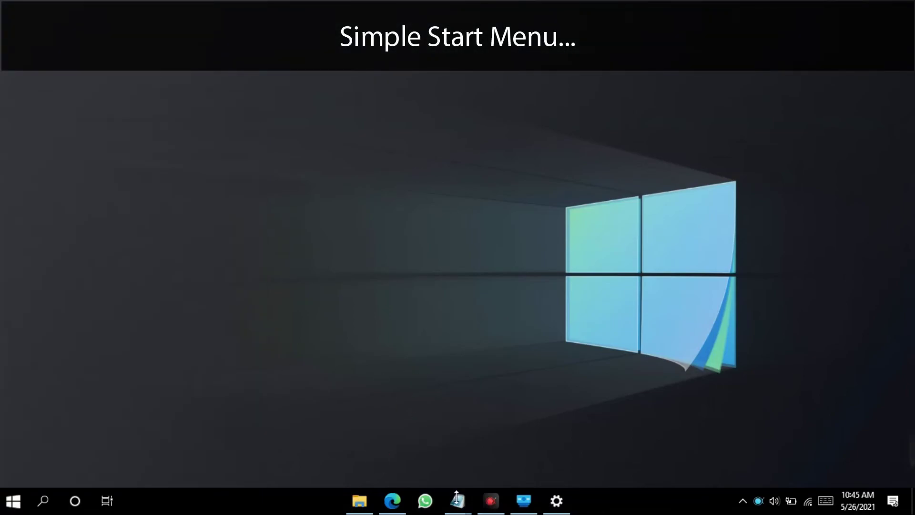
{"action": "key", "text": "XF86AudioRaiseVolume"}
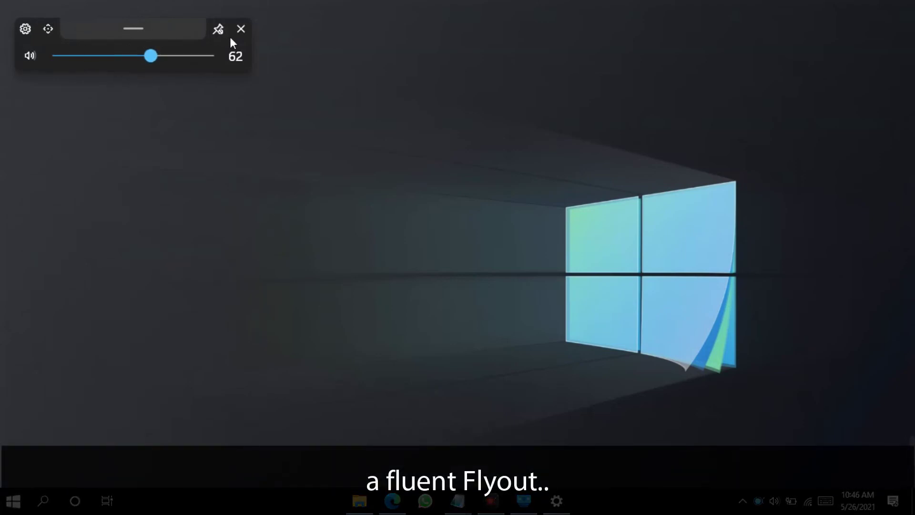
{"action": "left_click", "coordinate": [4, 507]}
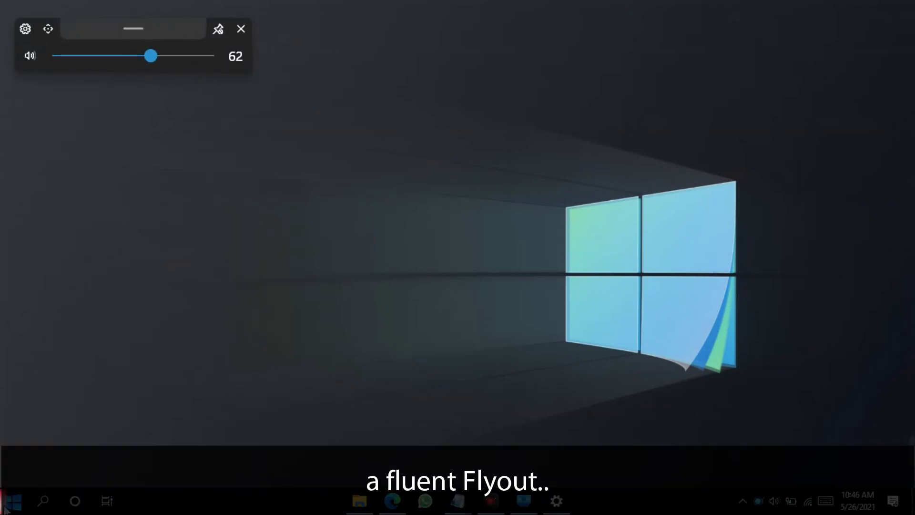
{"action": "left_click", "coordinate": [13, 504]}
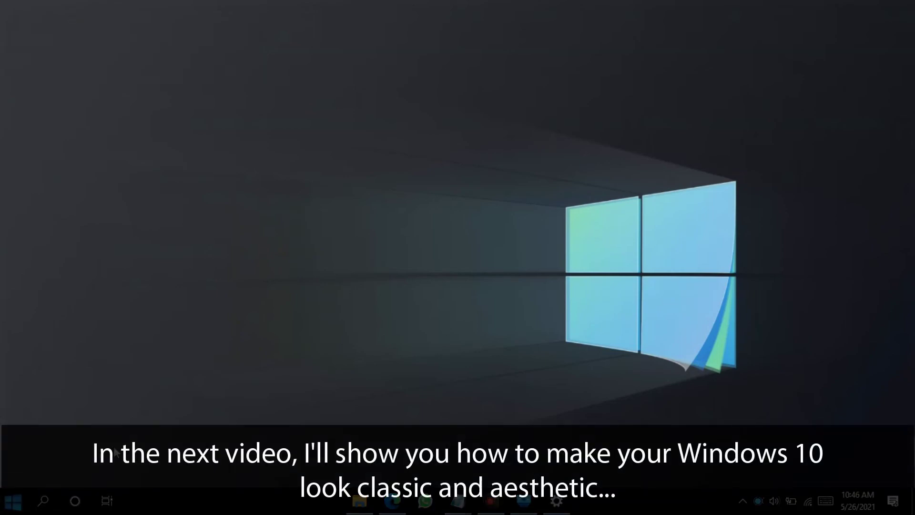
{"action": "left_click", "coordinate": [602, 290]}
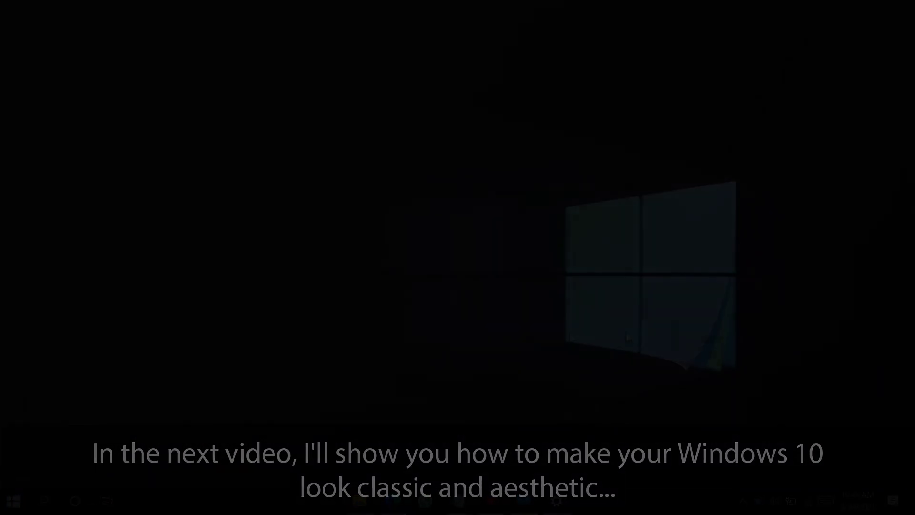